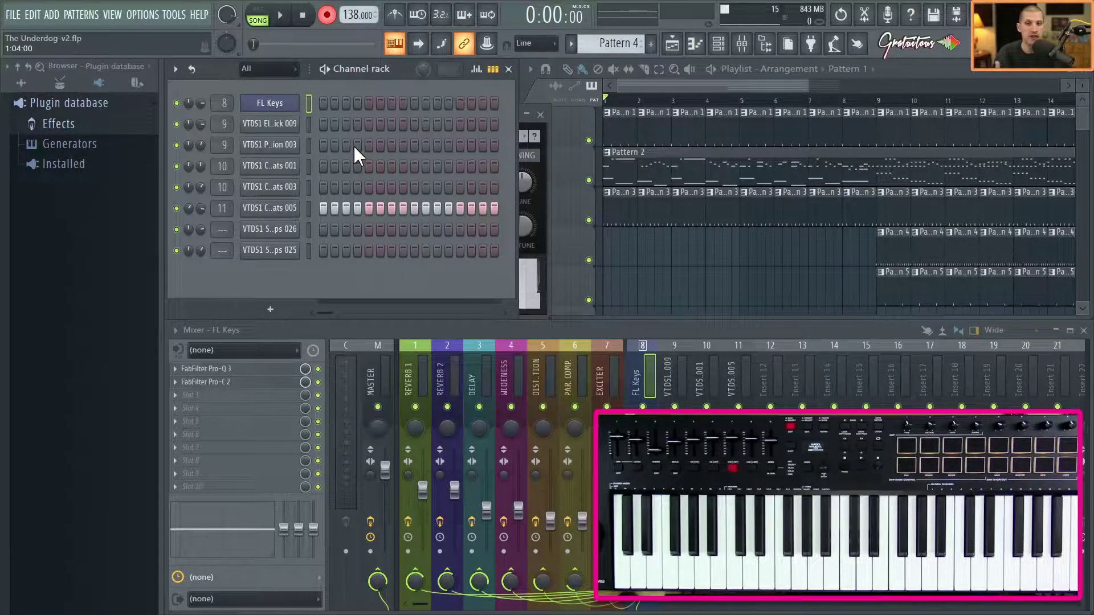
# Bring up the FL Keys Grand Piano window and nudge it slightly lower left for live playing.
pyautogui.click(270, 103)
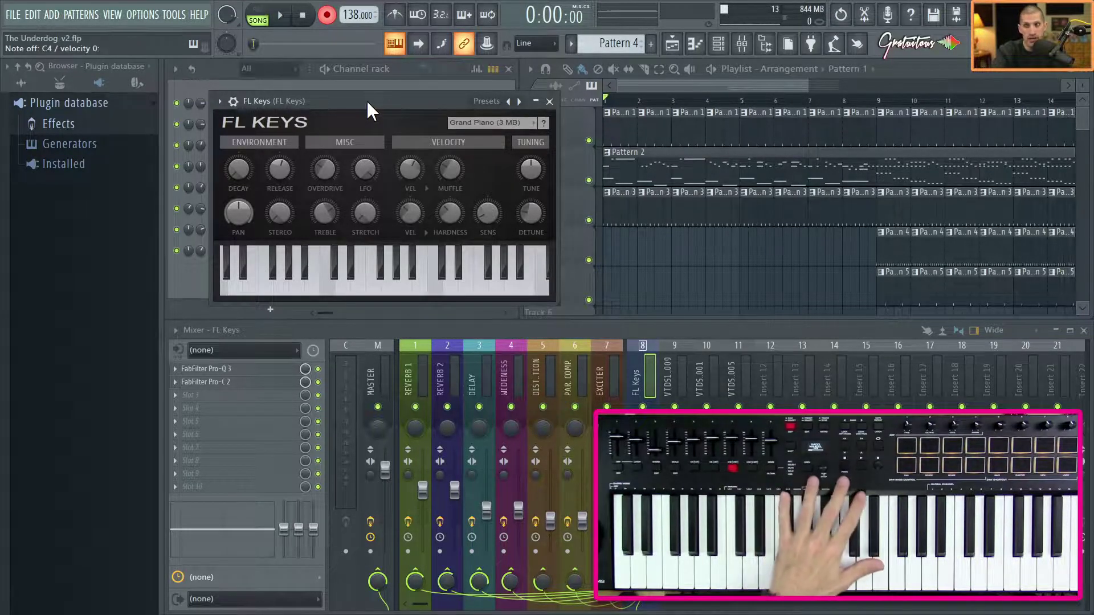
pyautogui.moveTo(367, 100); pyautogui.dragTo(351, 118)
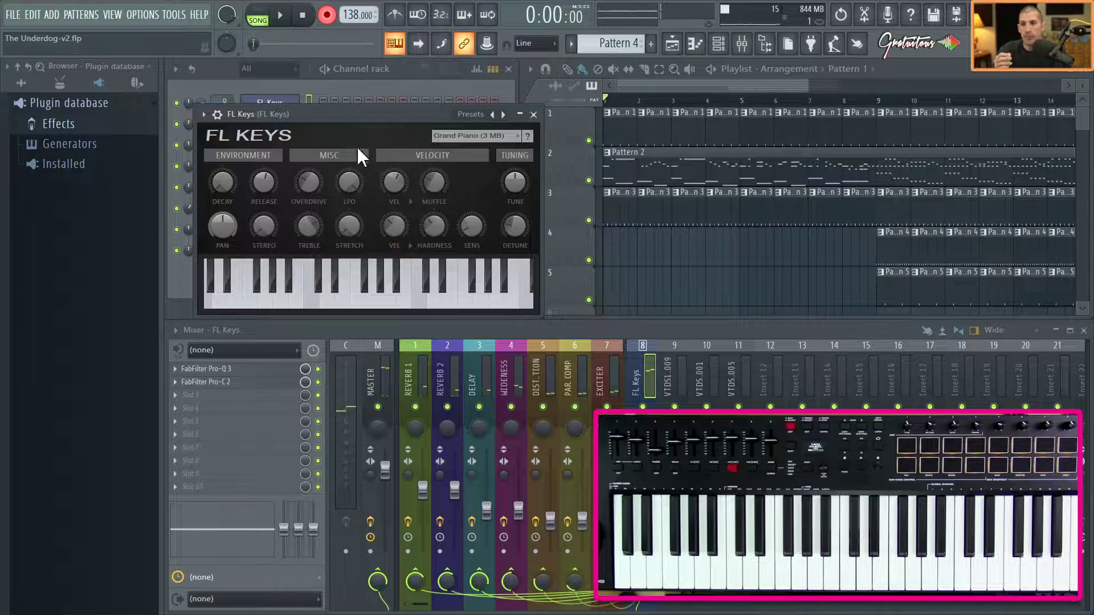
pyautogui.moveTo(363, 113); pyautogui.dragTo(357, 95)
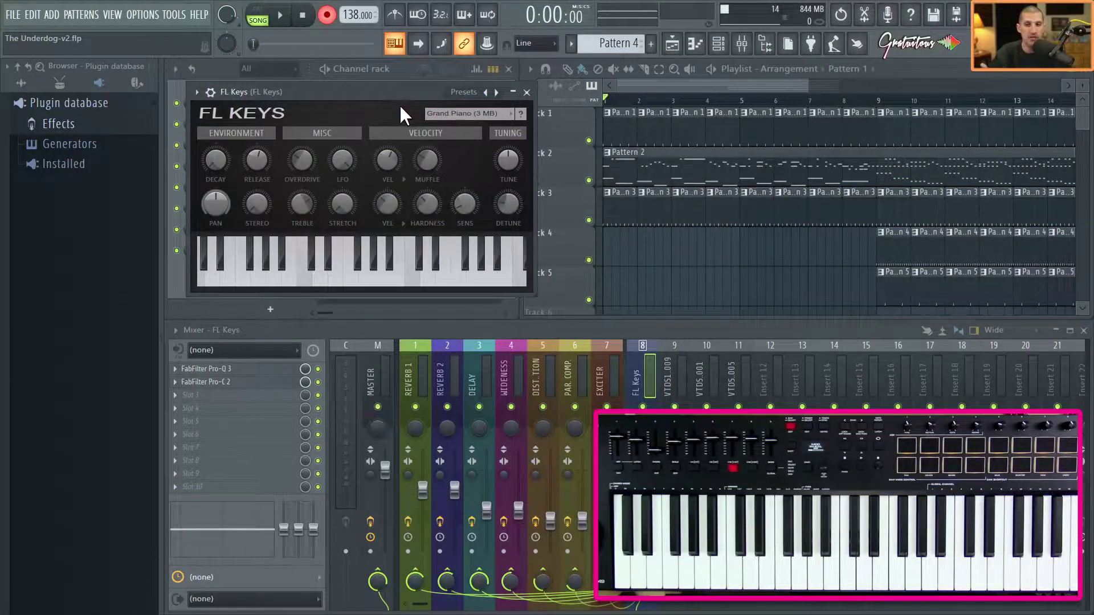
# Close FL Keys, sketch D7 and F7 test notes in its piano roll, remove the D7, and close it.
pyautogui.press('Escape')
pyautogui.rightClick(277, 104)
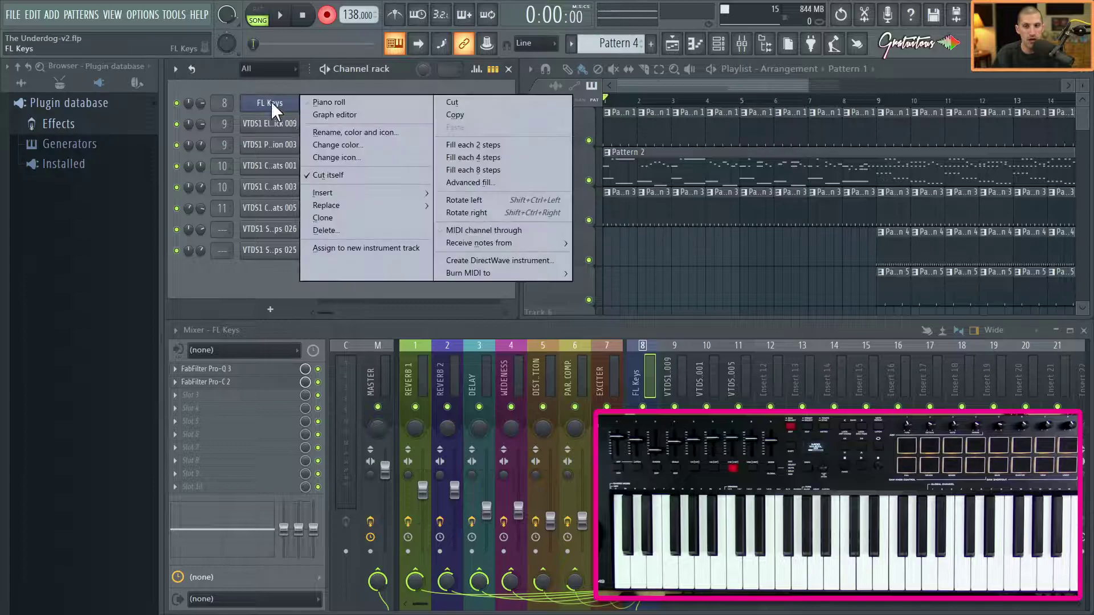
pyautogui.click(344, 102)
pyautogui.click(575, 235)
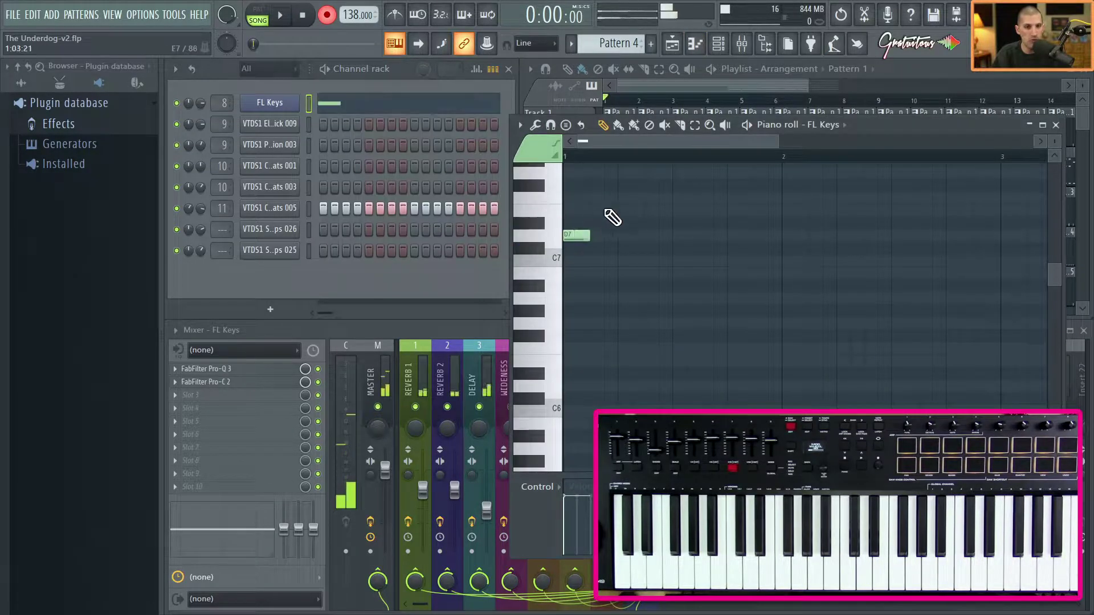
pyautogui.click(627, 198)
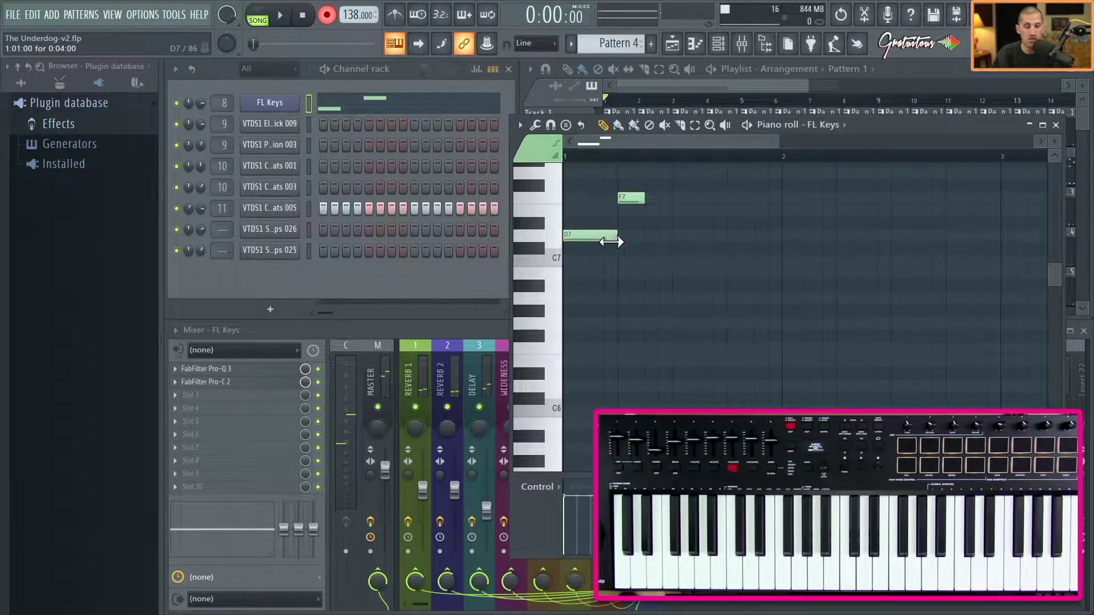
pyautogui.rightClick(615, 234)
pyautogui.press('F7')
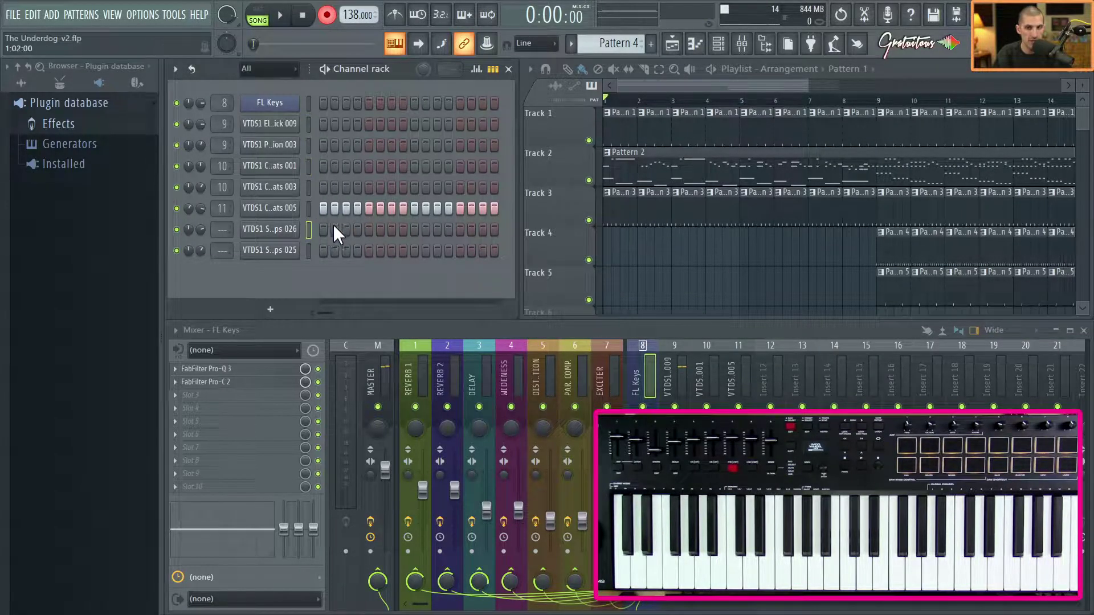
# Select the last channel in the rack, then make FL Keys the active channel again.
pyautogui.click(308, 251)
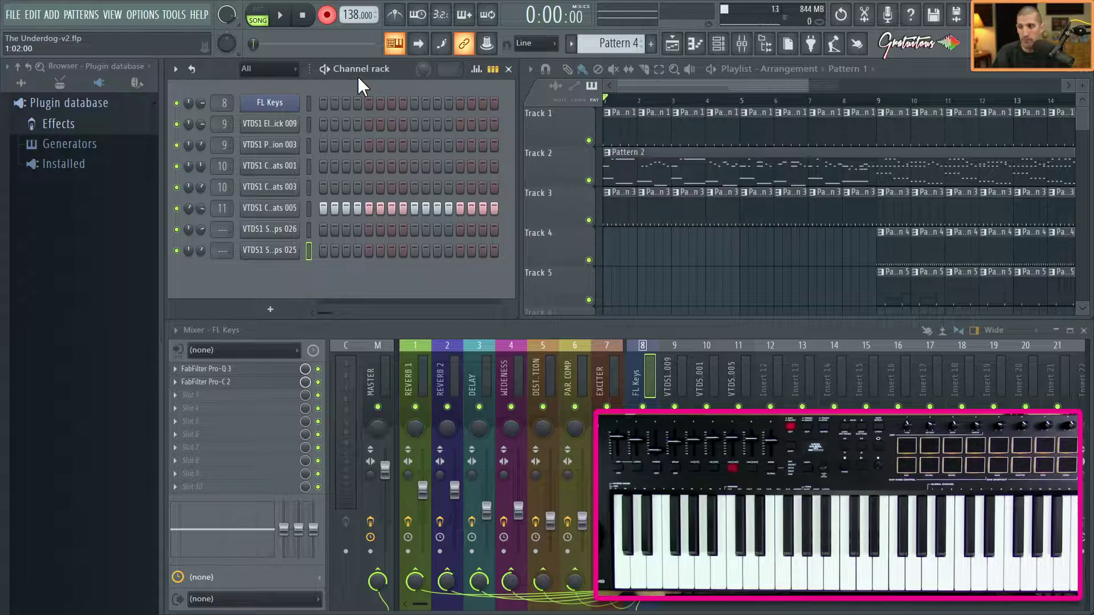
pyautogui.click(310, 104)
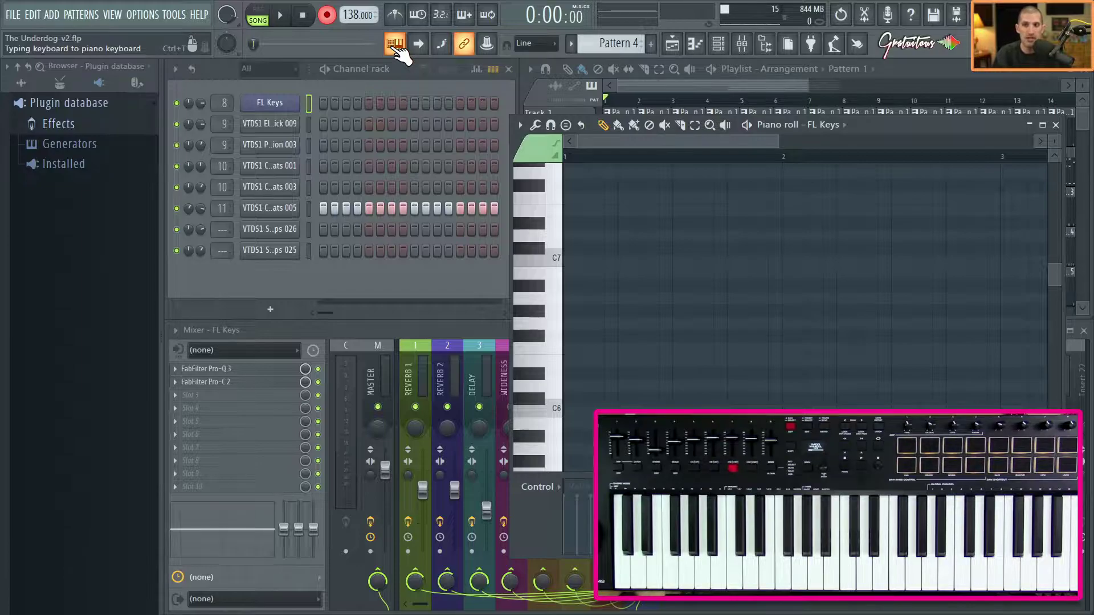
# Bring the channel rack forward, play a test C5 on FL Keys with the Z key, then close the piano roll.
pyautogui.click(398, 86)
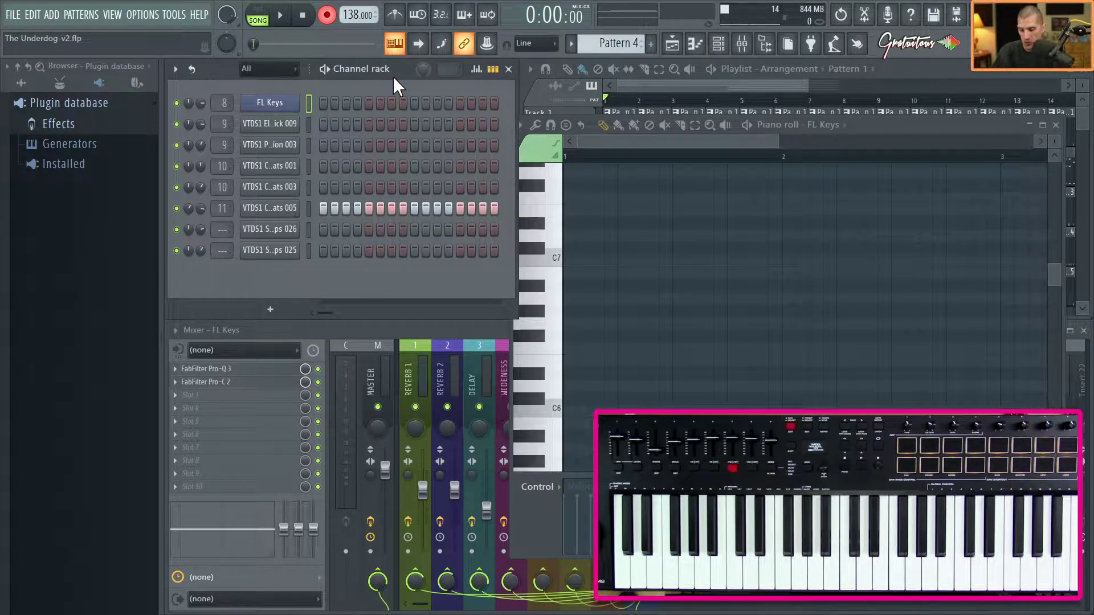
pyautogui.press('z')
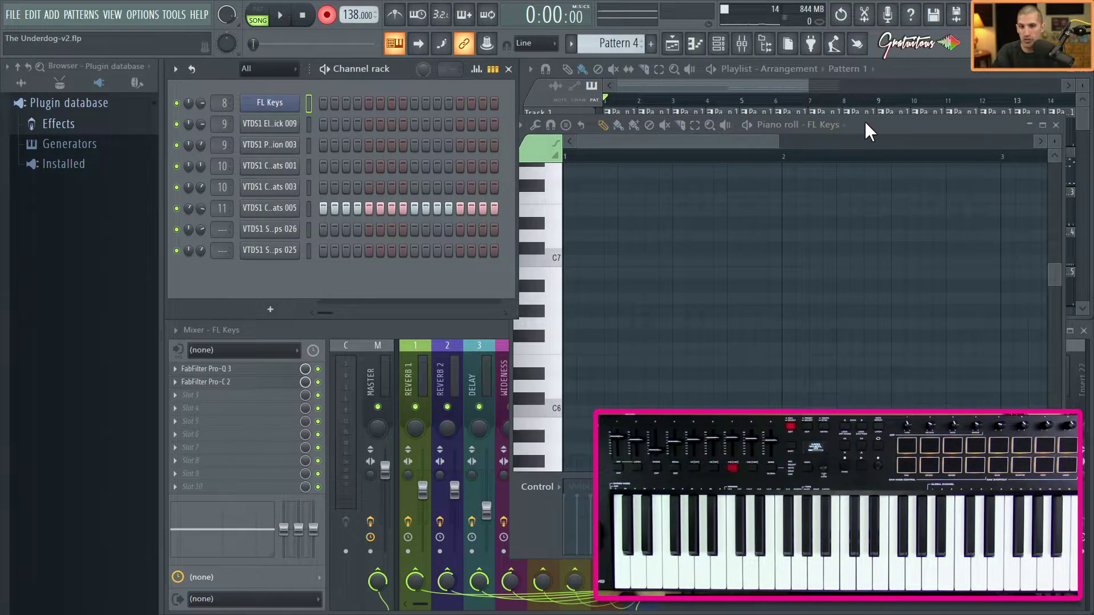
pyautogui.press('F7')
# Show the FL Keys plugin window, move it higher and further left, then close it.
pyautogui.click(282, 105)
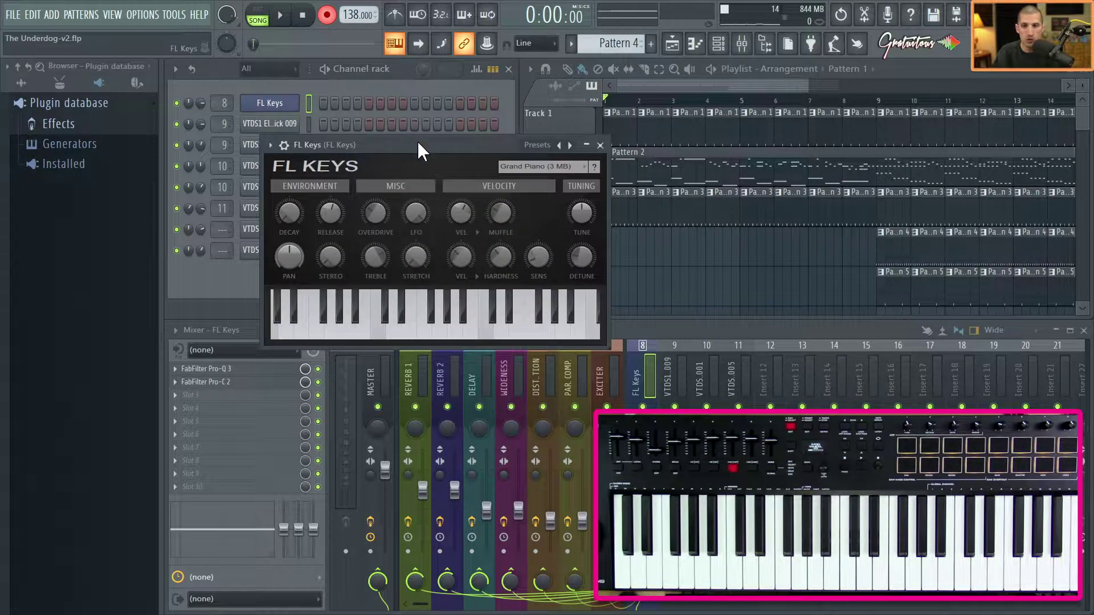
pyautogui.moveTo(418, 142); pyautogui.dragTo(395, 102)
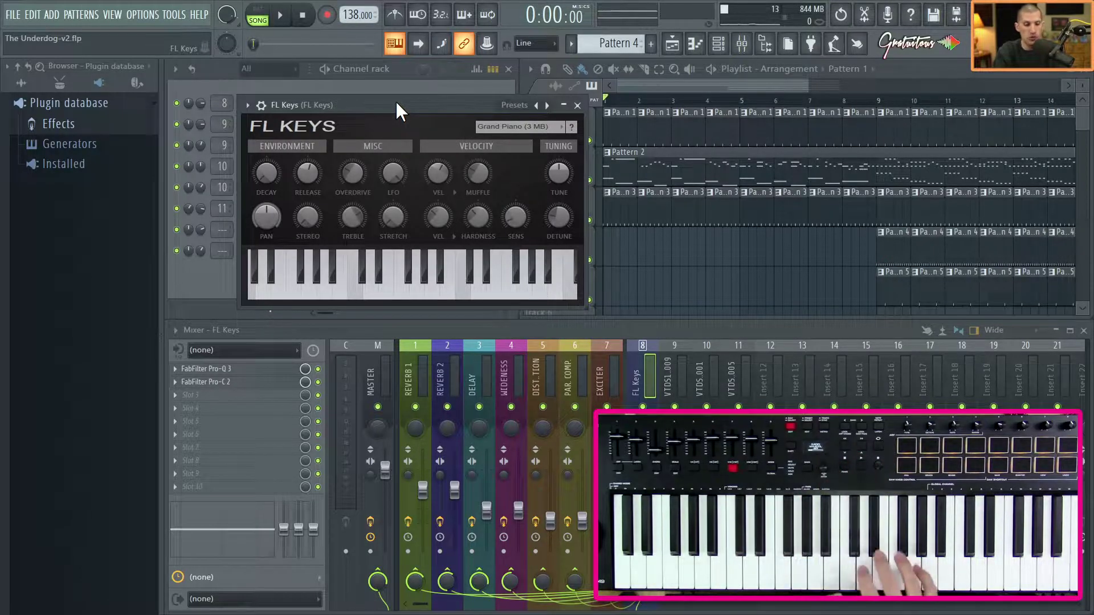
pyautogui.click(577, 105)
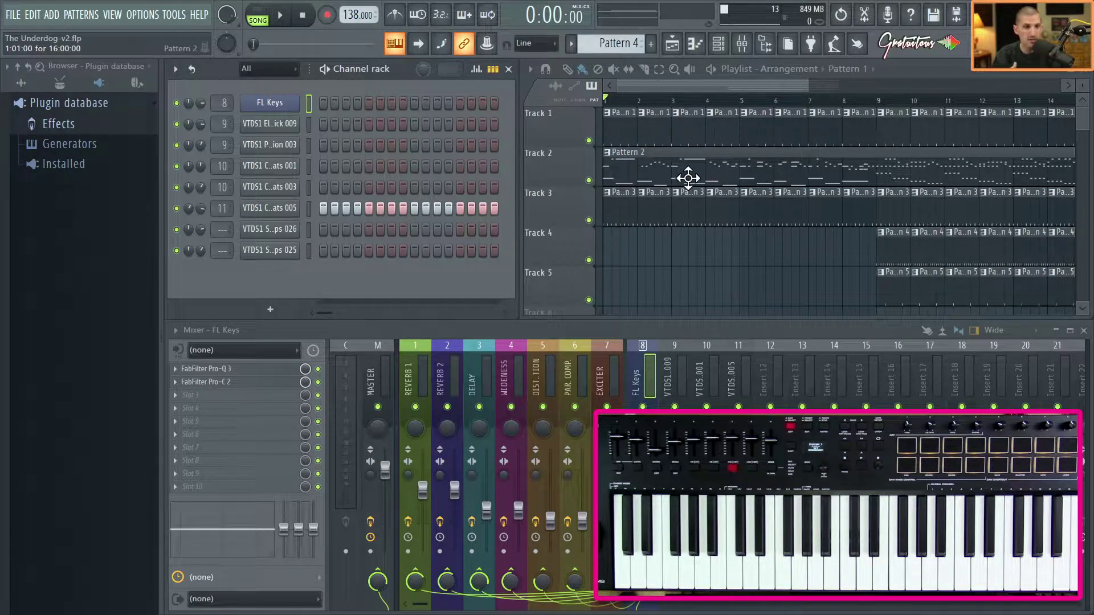
# Scroll down six notches to bring more of the project into view.
pyautogui.scroll(-4, 661, 257)
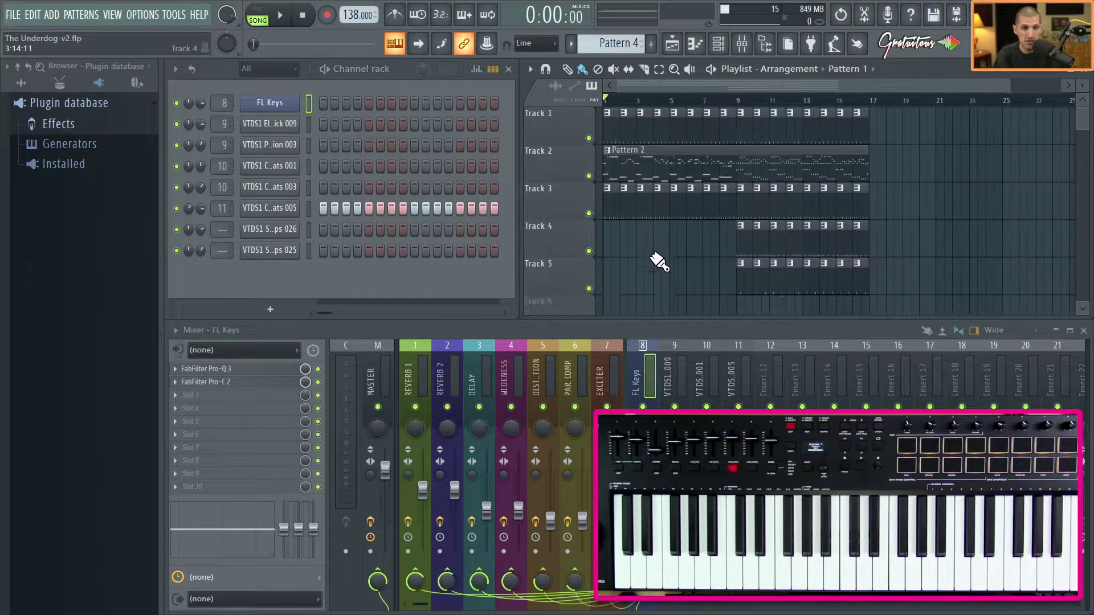
pyautogui.scroll(-2, 655, 257)
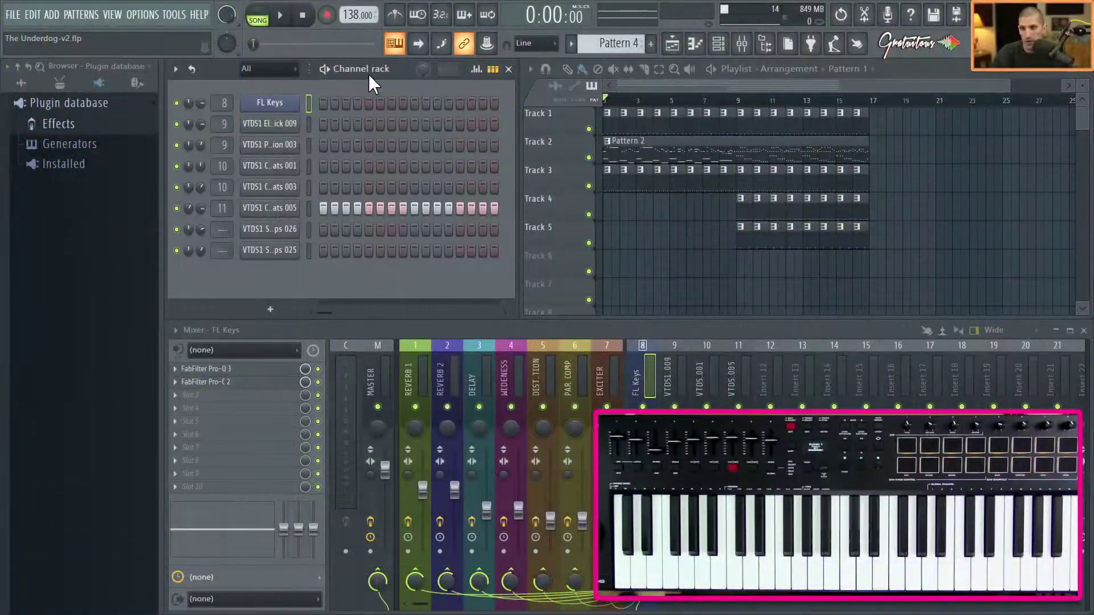
# Show the FL Keys window, move it lower, then close it.
pyautogui.click(283, 104)
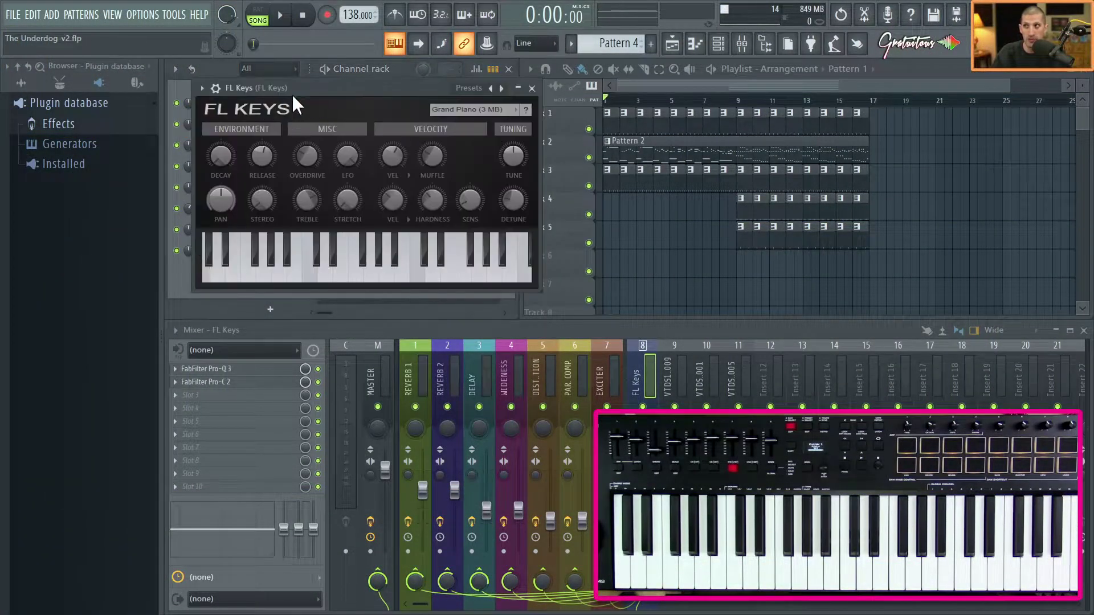
pyautogui.moveTo(305, 90); pyautogui.dragTo(316, 128)
pyautogui.press('Escape')
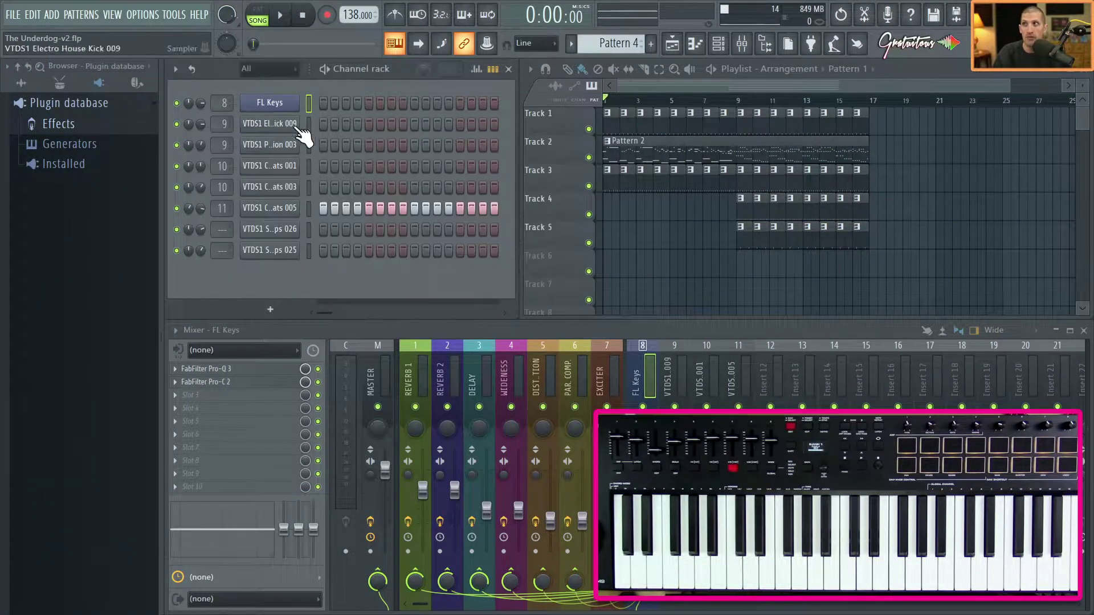
# Insert a Sytrus instrument above FL Keys, move its window aside, and bring the channel list forward.
pyautogui.rightClick(272, 109)
pyautogui.moveTo(389, 193)
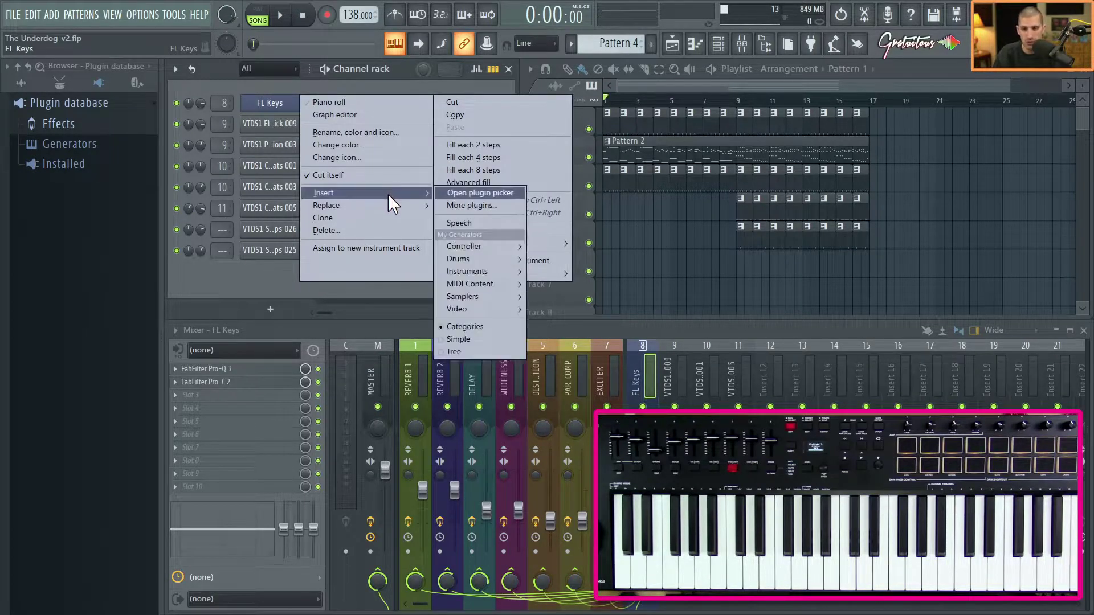
pyautogui.moveTo(505, 271)
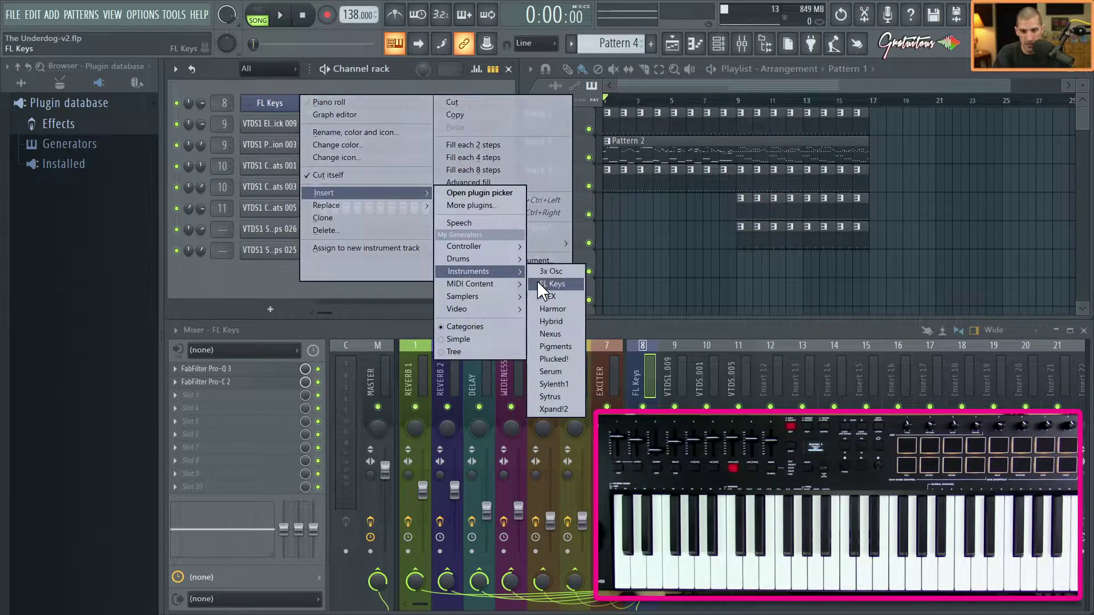
pyautogui.click(561, 397)
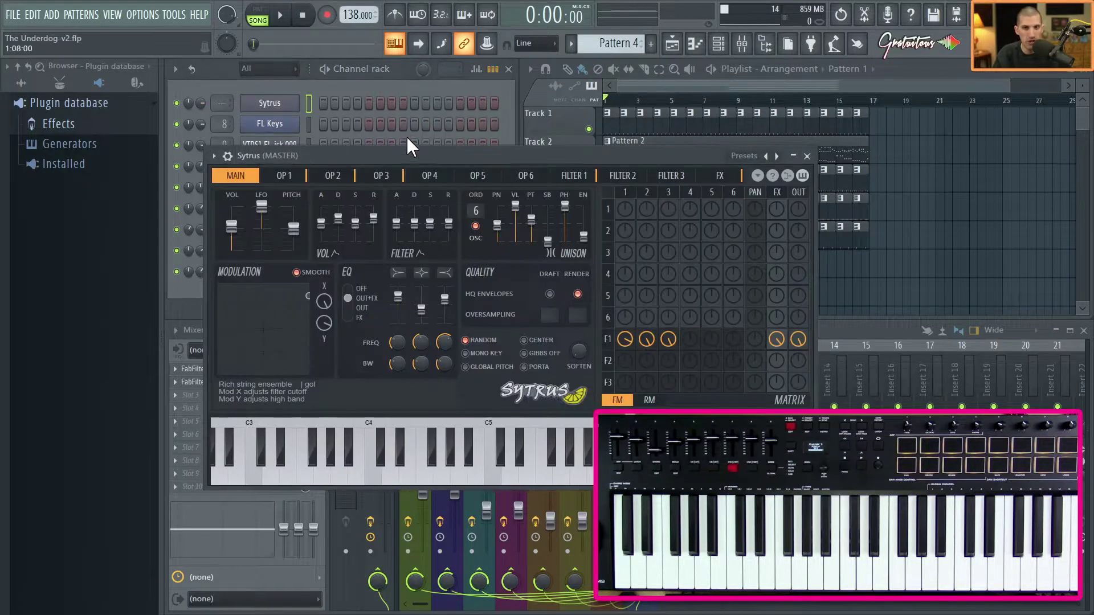
pyautogui.moveTo(410, 162); pyautogui.dragTo(488, 166)
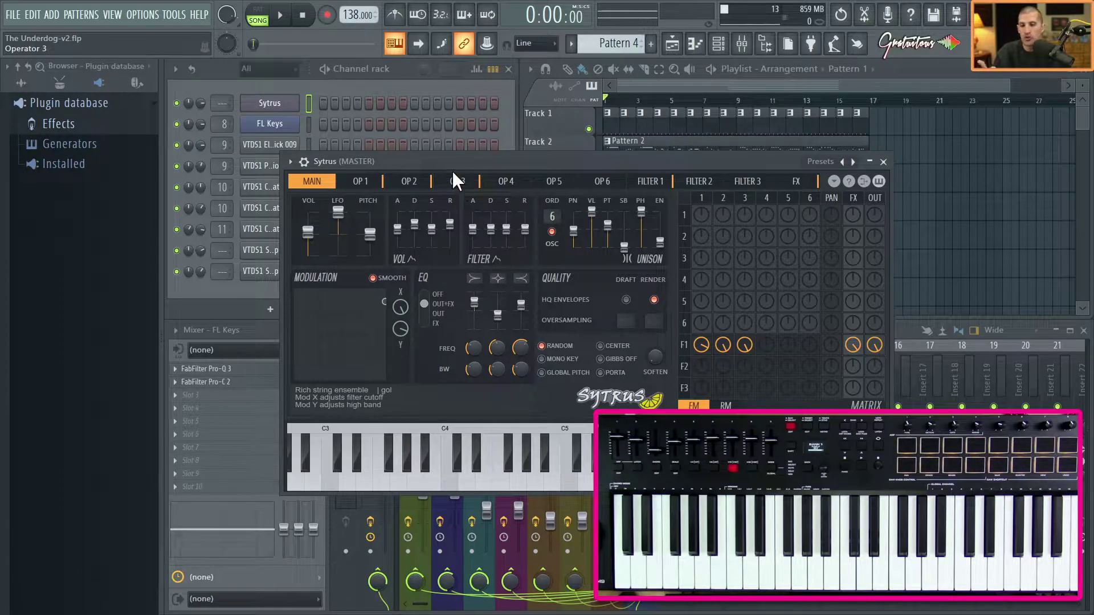
pyautogui.click(310, 124)
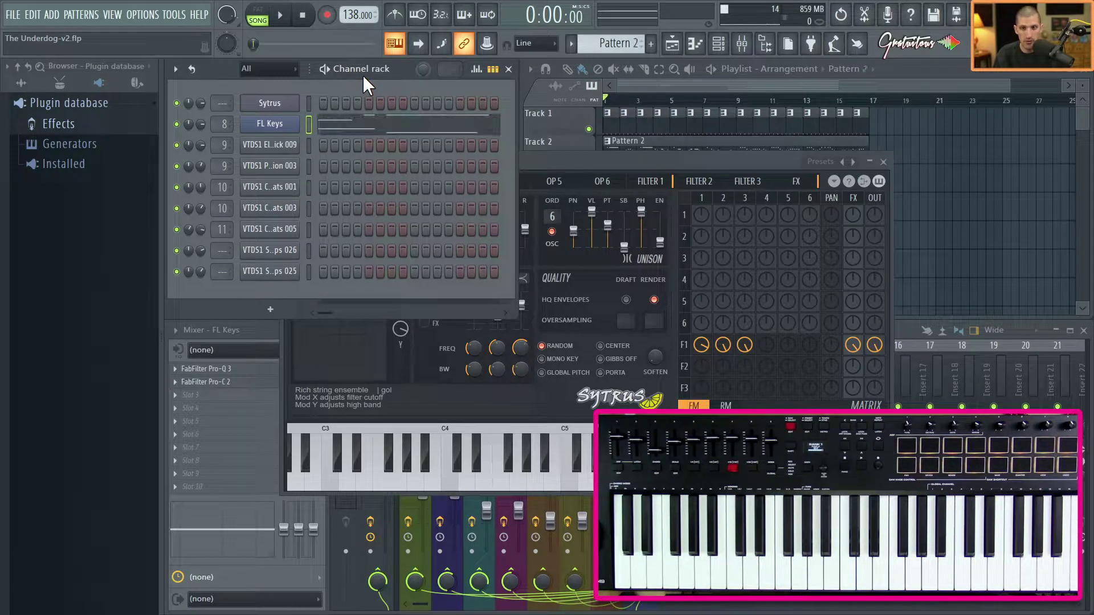
# Preview Pattern 2 in pattern mode, stop it, then bring the Sytrus window forward and reposition it.
pyautogui.press('l')
pyautogui.press('space')
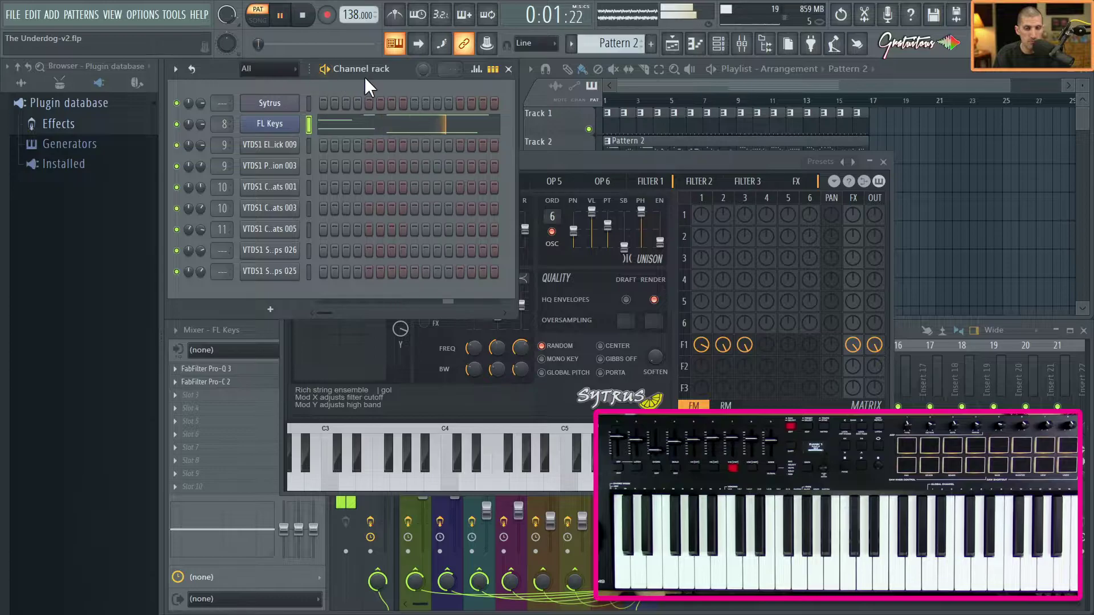
pyautogui.press('space')
pyautogui.moveTo(539, 159); pyautogui.dragTo(531, 152)
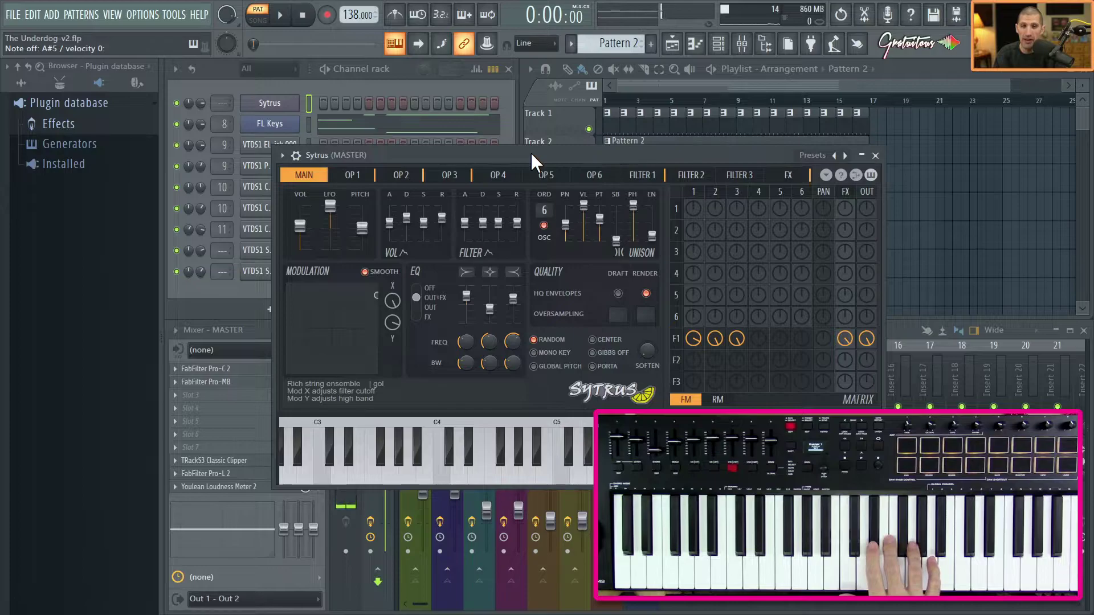
pyautogui.moveTo(531, 152); pyautogui.dragTo(484, 166)
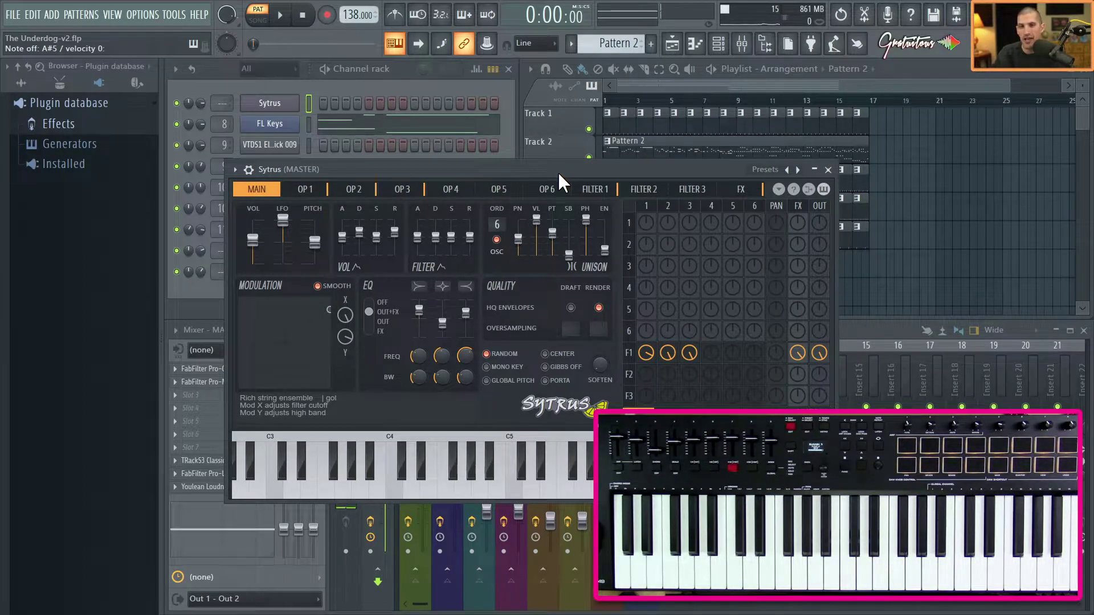